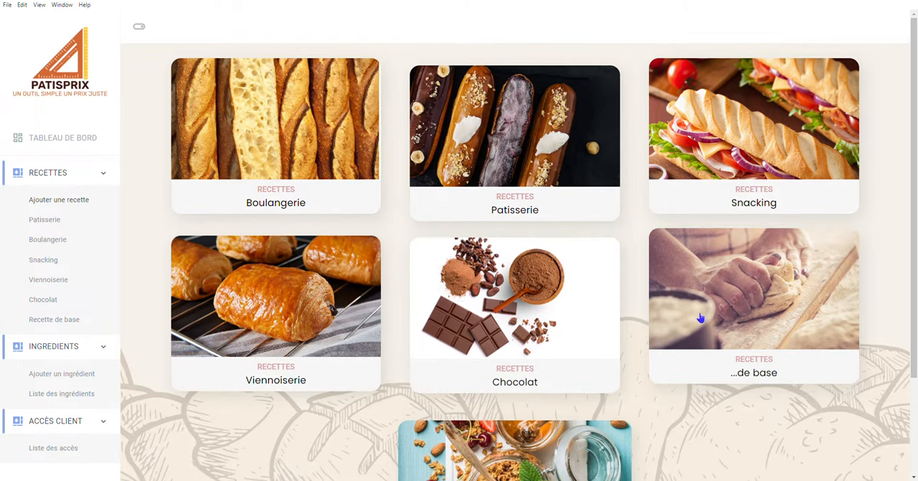
Open the ingredients list from the dashboard and look over its ingredient prices and units.
scroll(701, 318, down, 2)
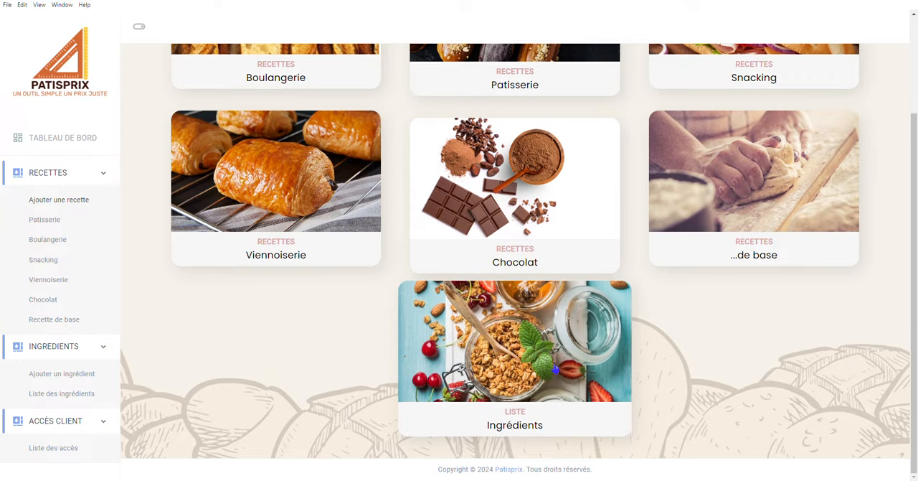
click(564, 358)
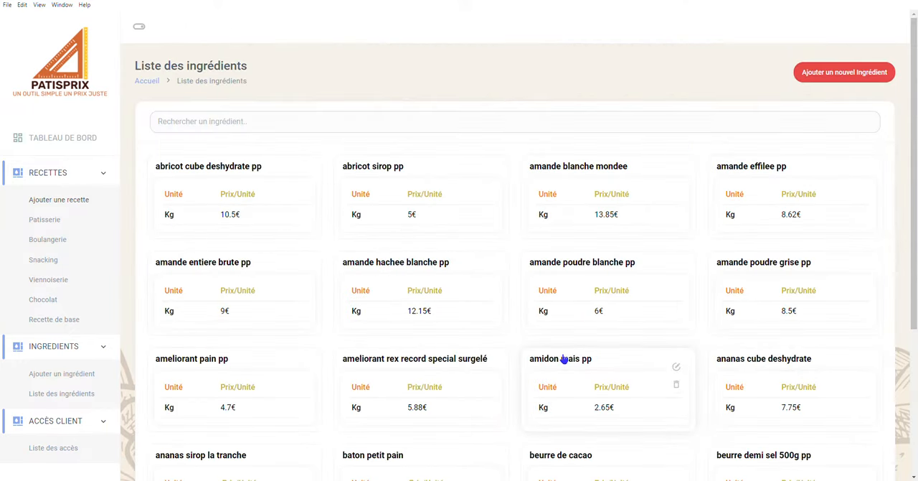
scroll(518, 328, down, 3)
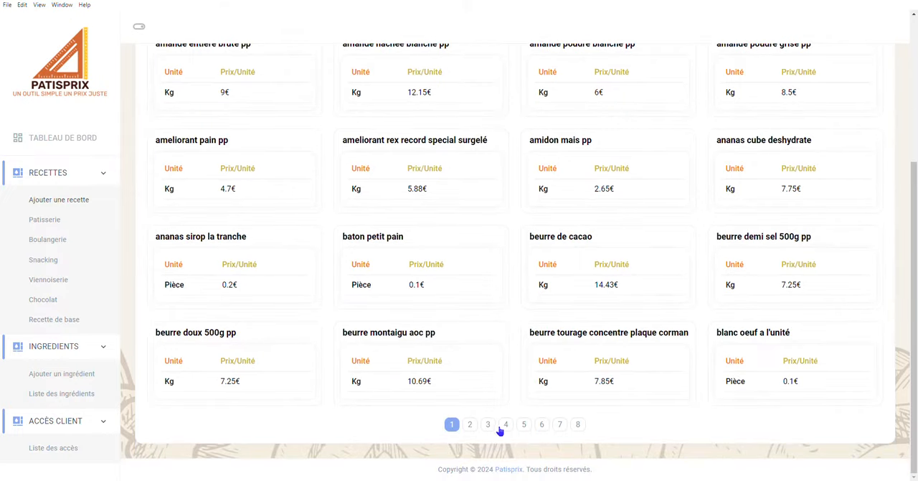
scroll(508, 316, up, 3)
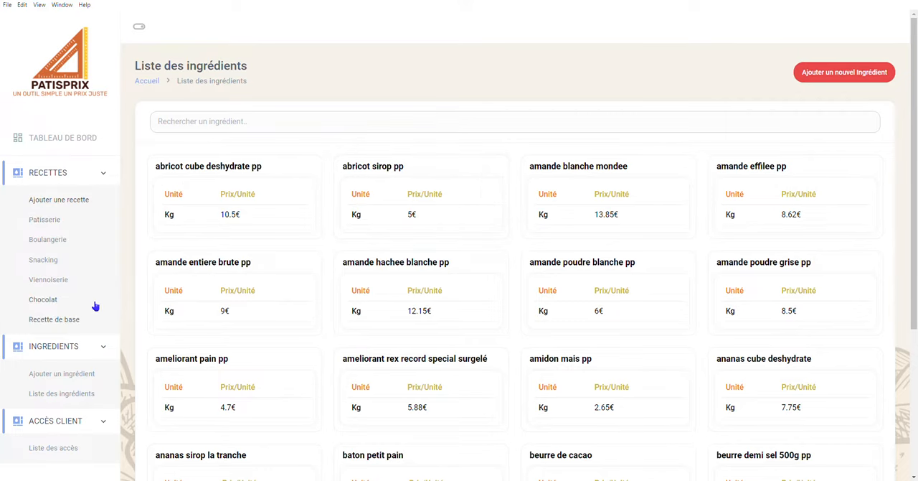
Open the base recipes list and browse the recipes with their cost and selling prices.
click(77, 319)
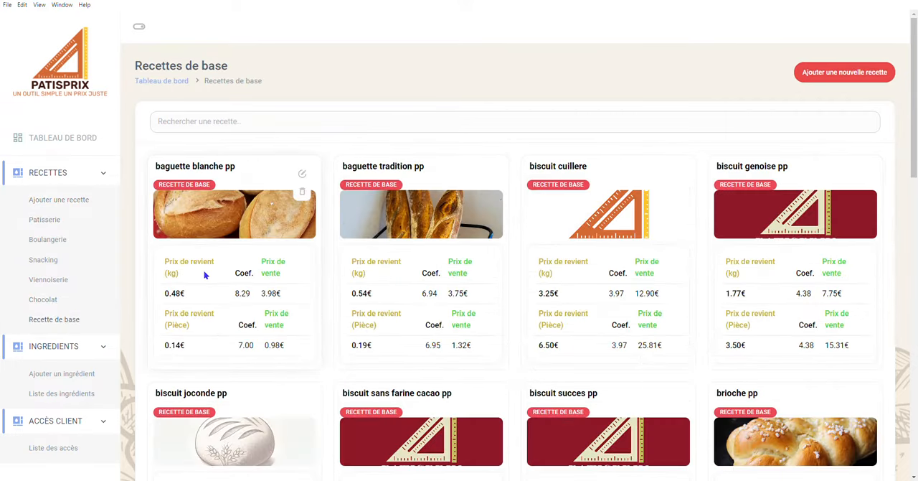
scroll(205, 275, down, 4)
scroll(205, 271, down, 4)
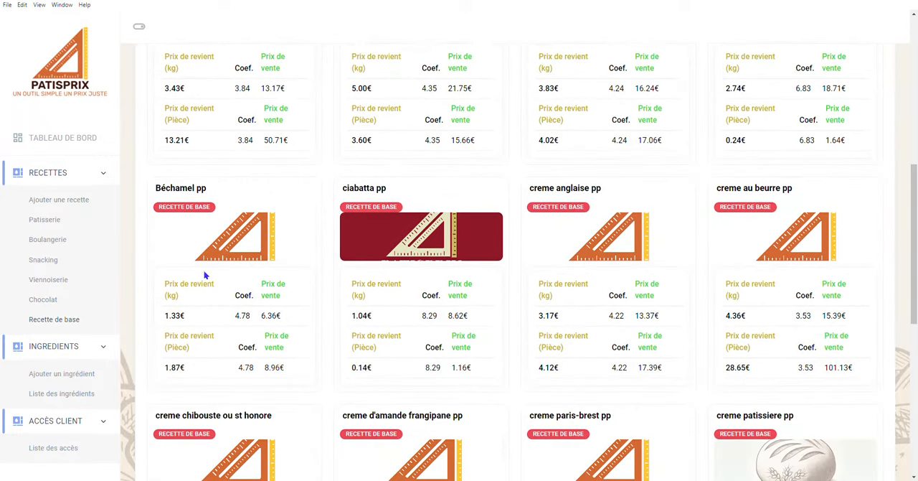
scroll(206, 274, up, 3)
scroll(206, 275, up, 5)
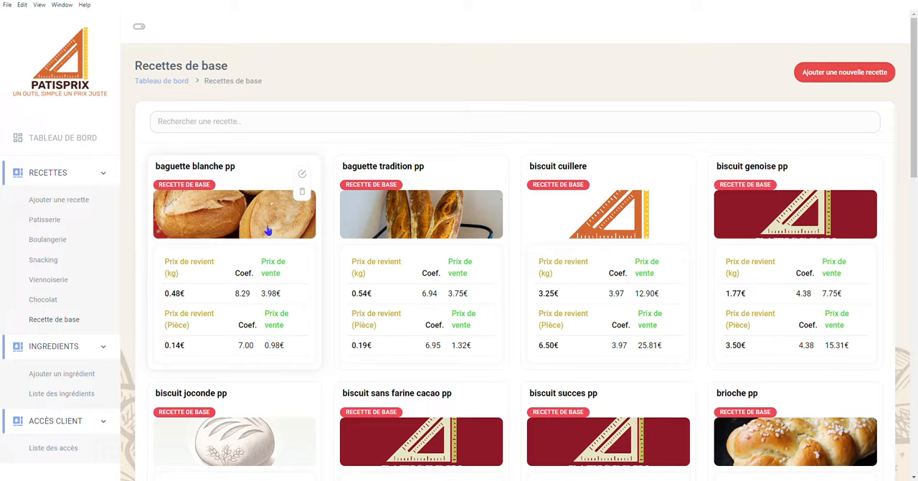
Go to the Patisserie recipes and start a new recipe from there.
click(81, 204)
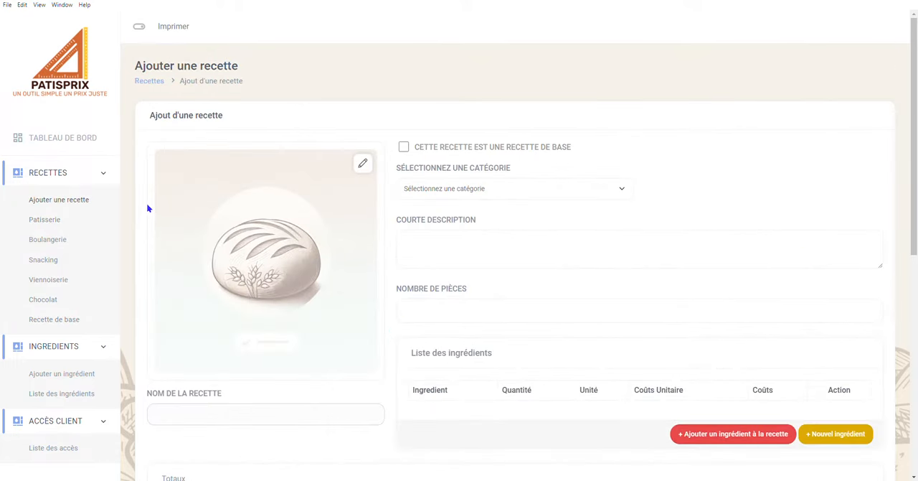
click(55, 222)
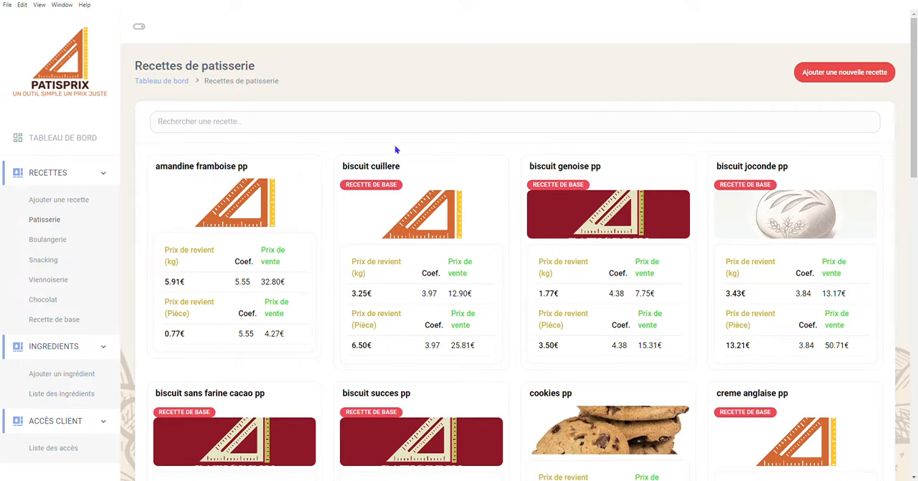
click(801, 75)
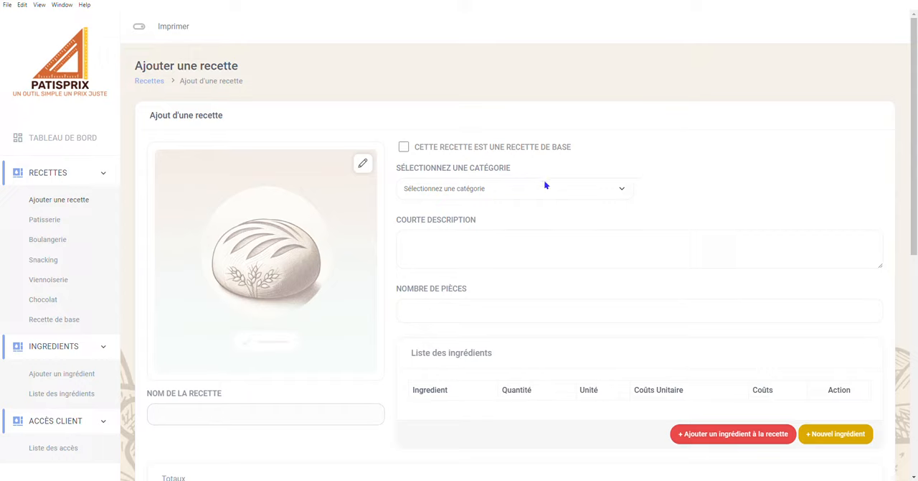
Set the new recipe's category to Patisserie, its short description to "mille feuille" and its number of pieces to 1.
click(435, 217)
click(458, 255)
text(mille fe)
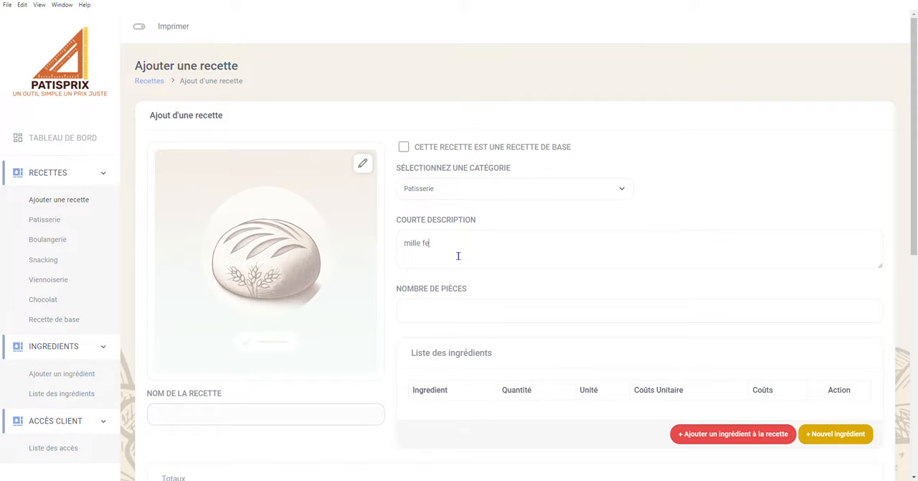
text(uille)
click(447, 320)
text(1)
Name the recipe "mille feuille glacé".
scroll(447, 322, down, 2)
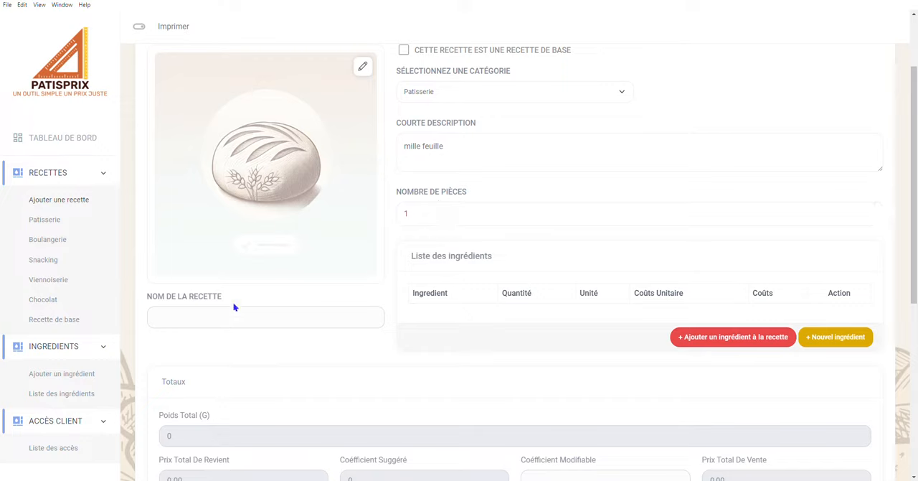
click(221, 318)
text(mille feuille glace)
Add the ingredient "fondant blanc pp" to the recipe with a quantity of 15 g.
click(726, 342)
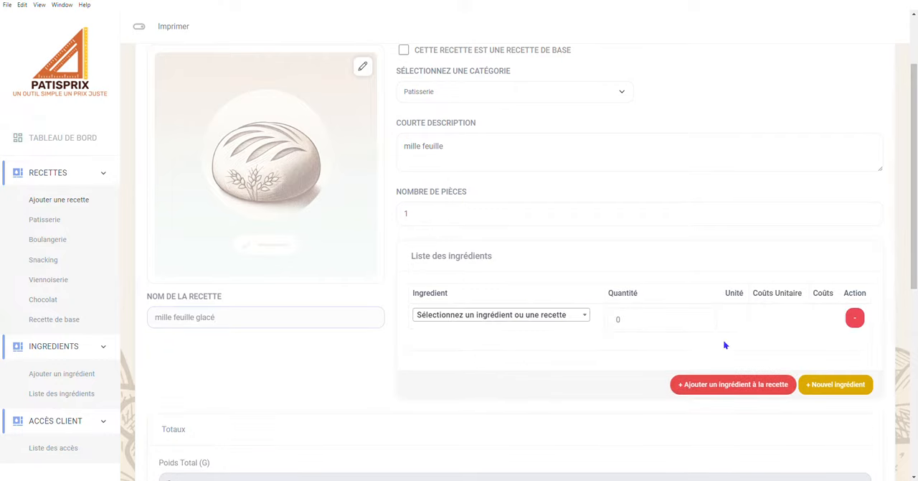
click(586, 319)
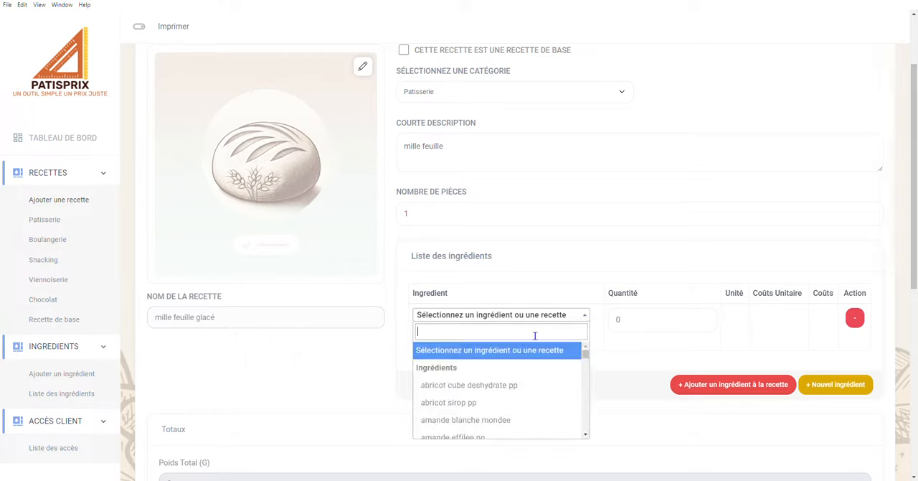
text(fonda)
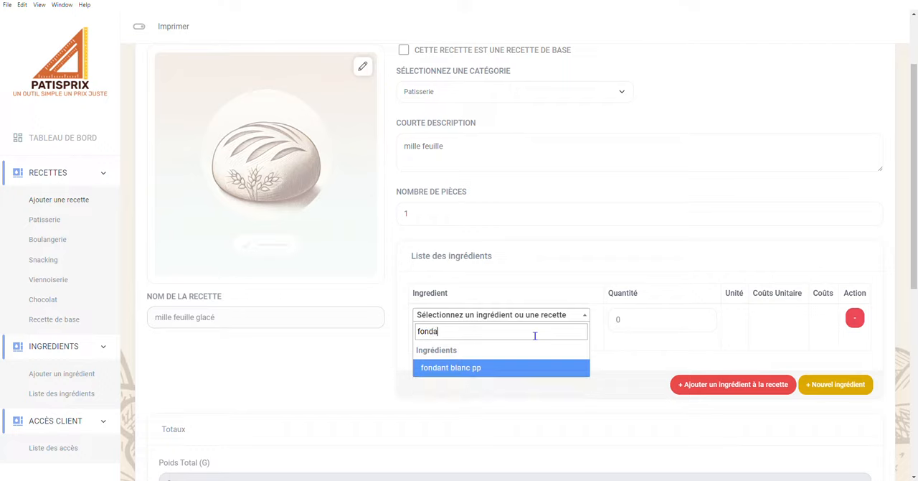
text(nt)
click(498, 367)
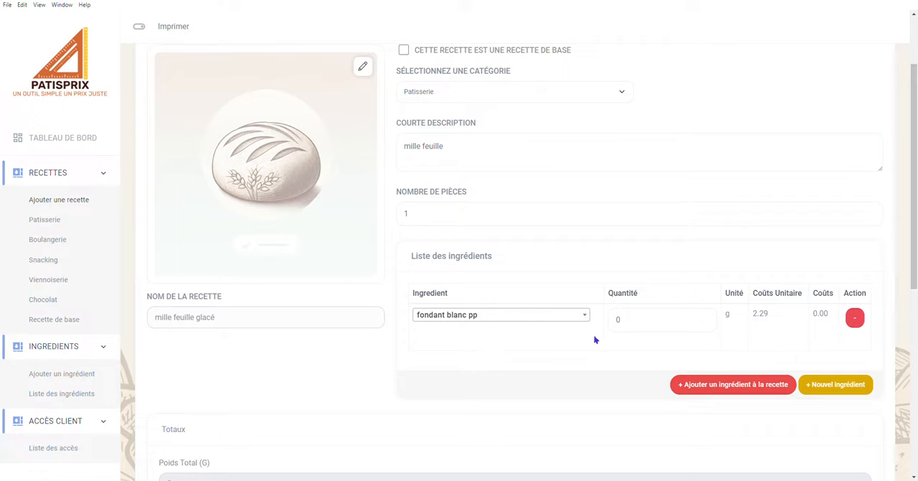
click(645, 327)
text(15)
Add the base recipe "creme patissiere pp" as a second ingredient with a quantity of 90 g.
click(749, 384)
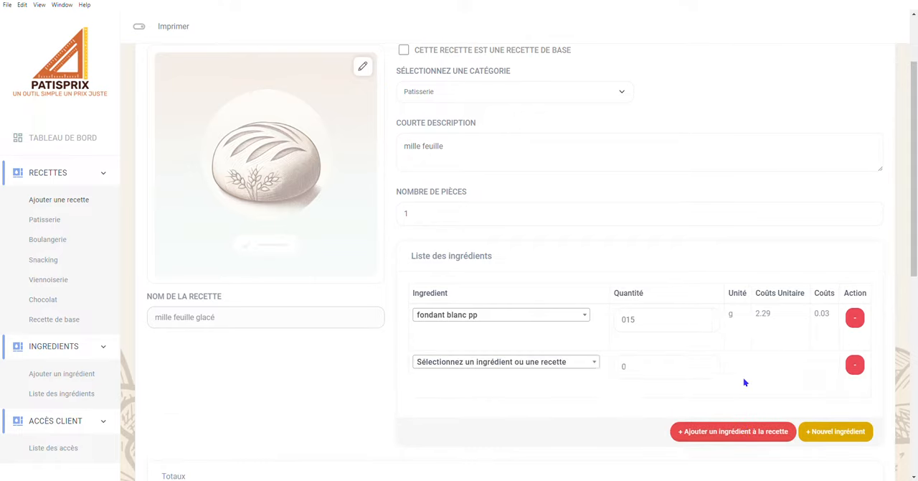
click(482, 362)
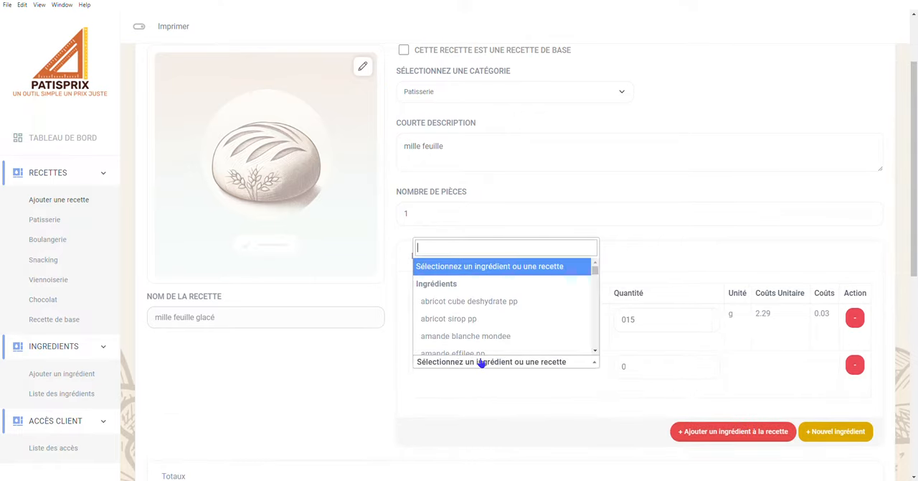
text(cr)
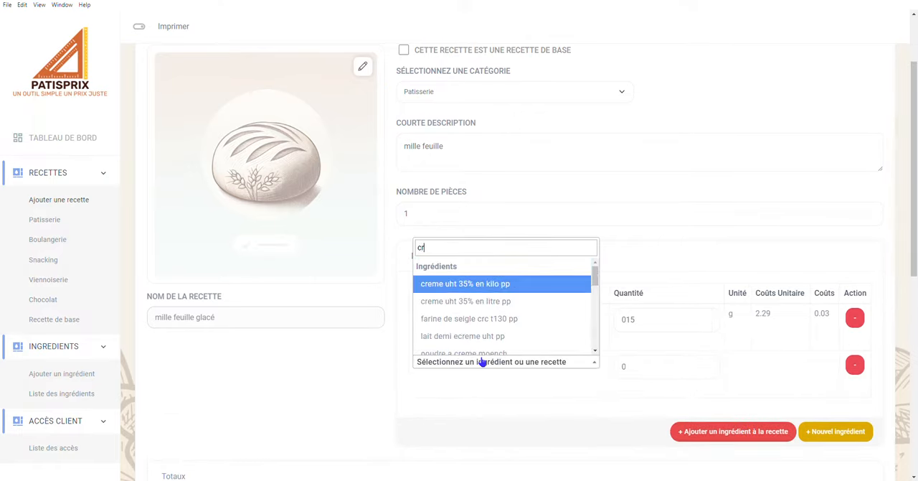
text(eme pat)
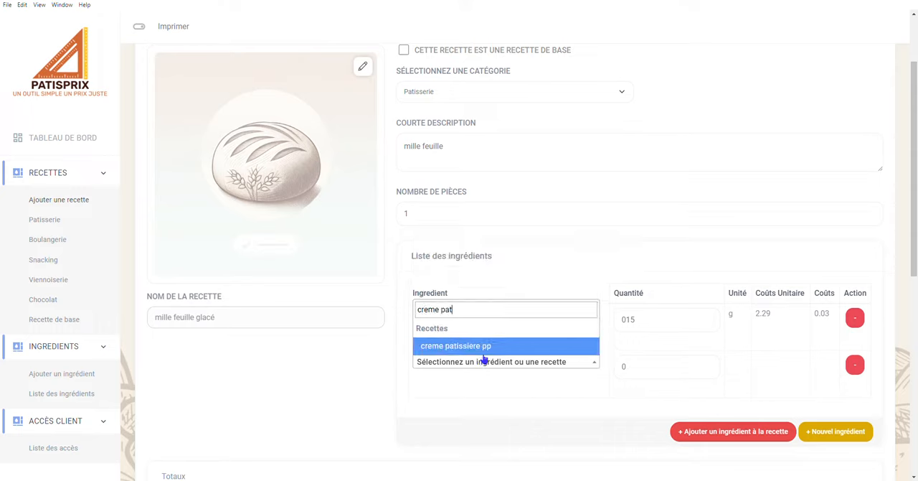
click(478, 346)
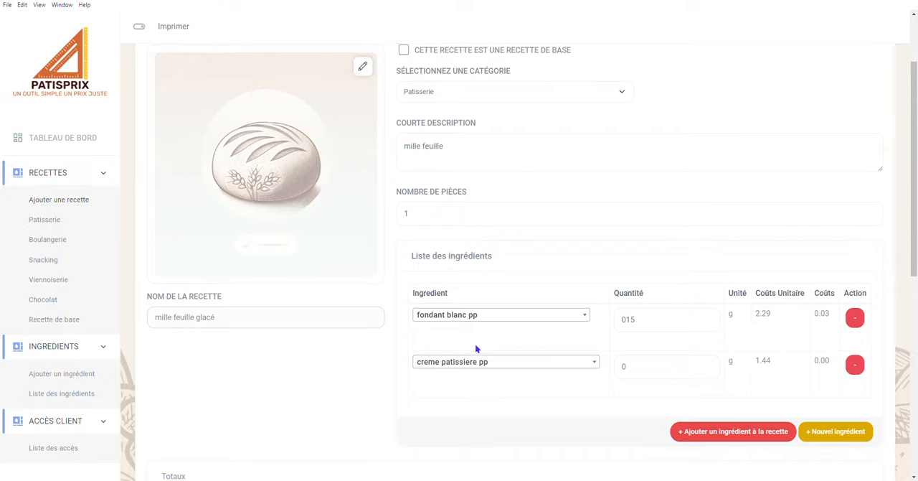
click(649, 375)
text(90)
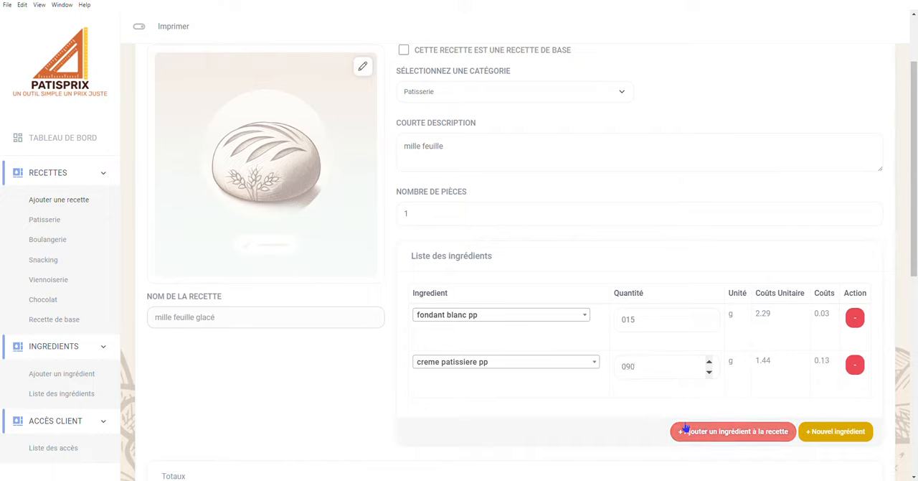
Add the base recipe "feuilletage /pate feuillete" as a third ingredient with a quantity of 60 g.
click(759, 431)
click(608, 409)
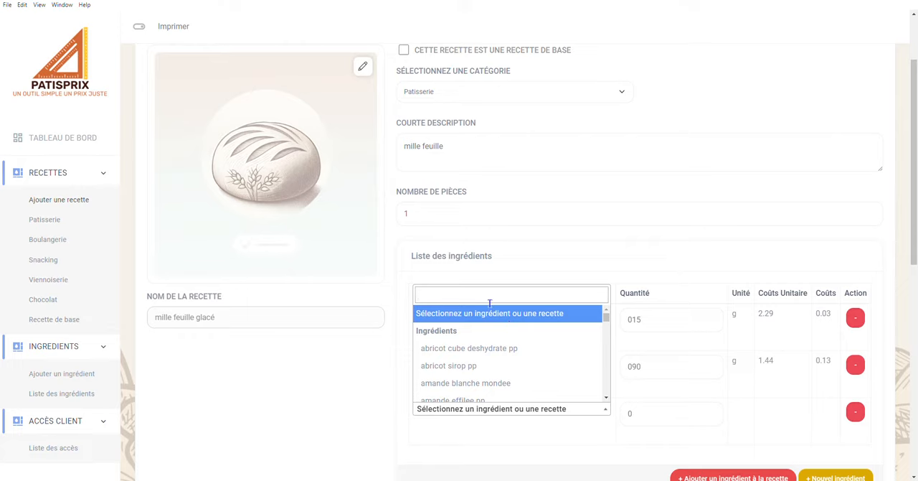
text(pate)
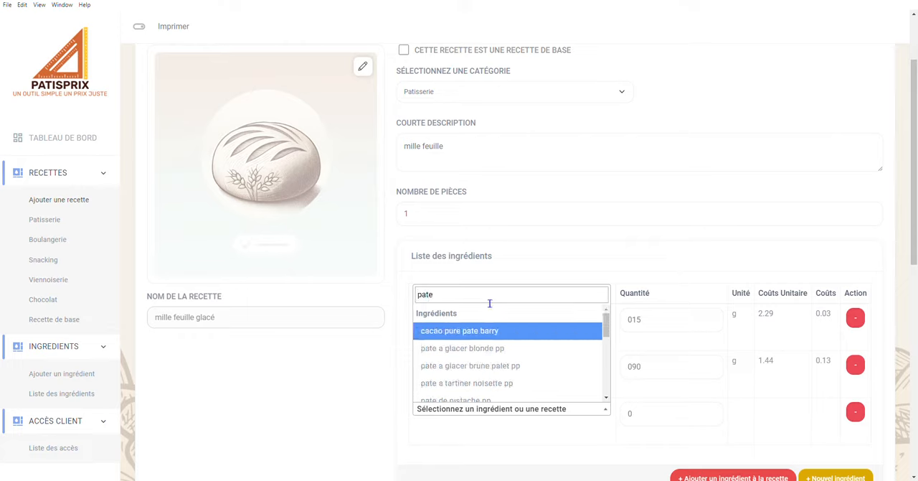
text( feuil)
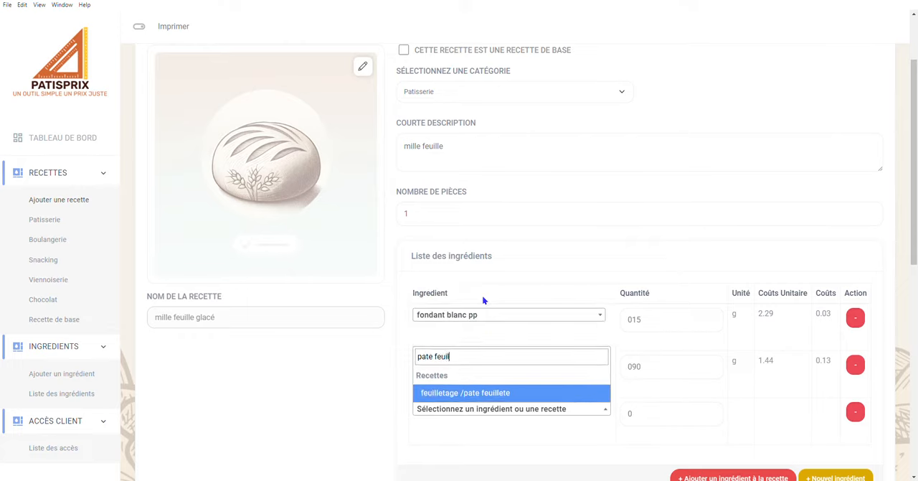
text(let)
click(485, 394)
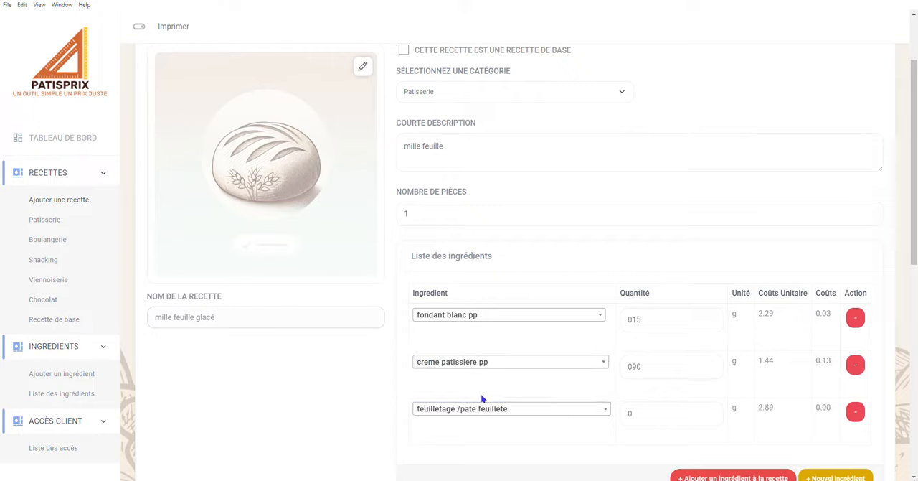
click(648, 415)
text(60)
Add the ingredient "rhum 44° st james" as the fourth line with a quantity of 10 g.
scroll(624, 394, down, 1)
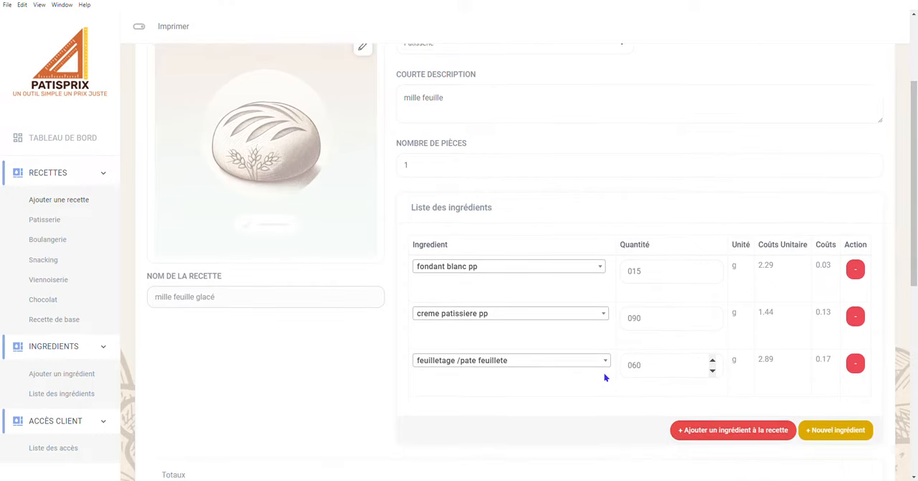
click(687, 429)
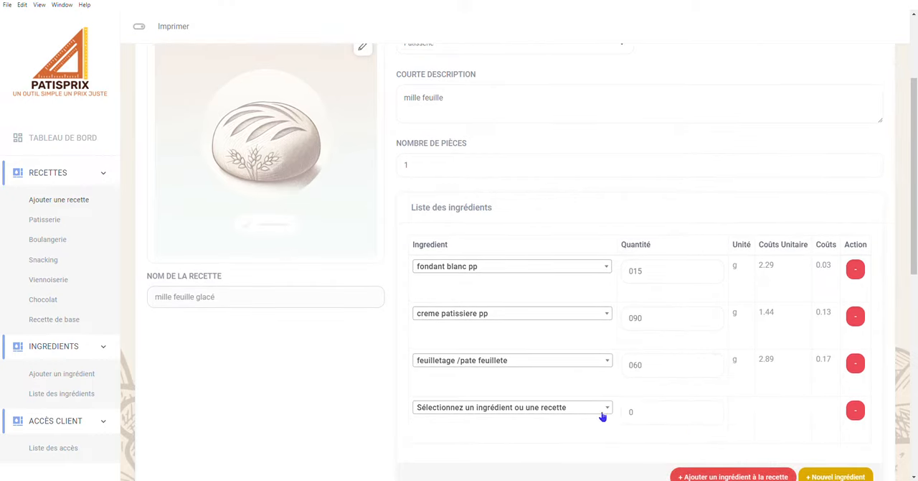
click(536, 409)
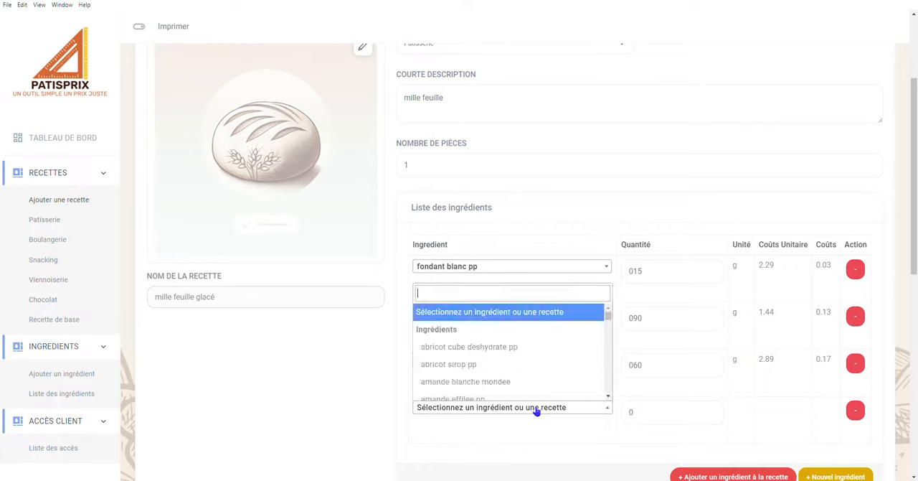
text(rhum)
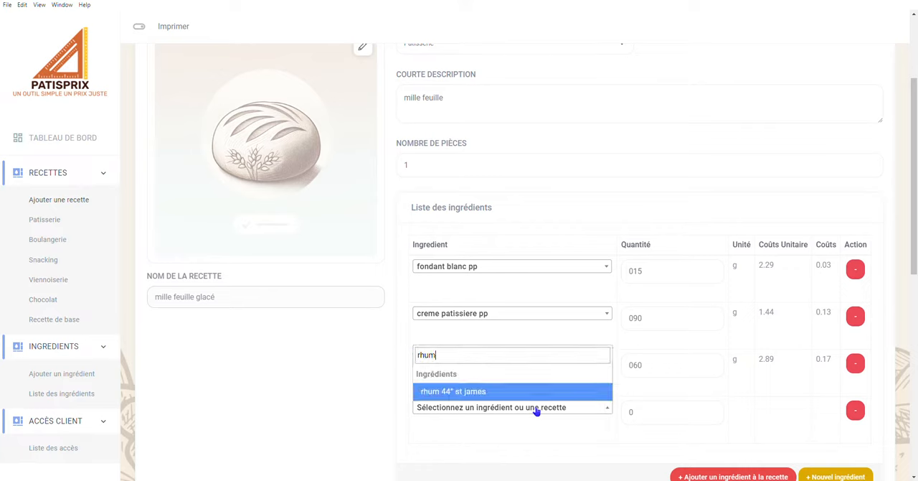
click(530, 389)
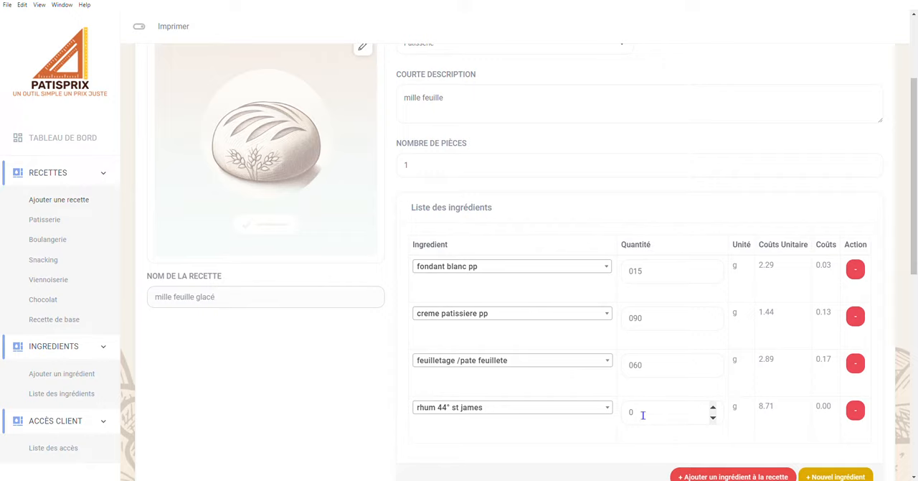
text(10)
Review the recipe's total weight, cost prices, suggested coefficients, selling prices and the coefficient table.
scroll(354, 351, down, 3)
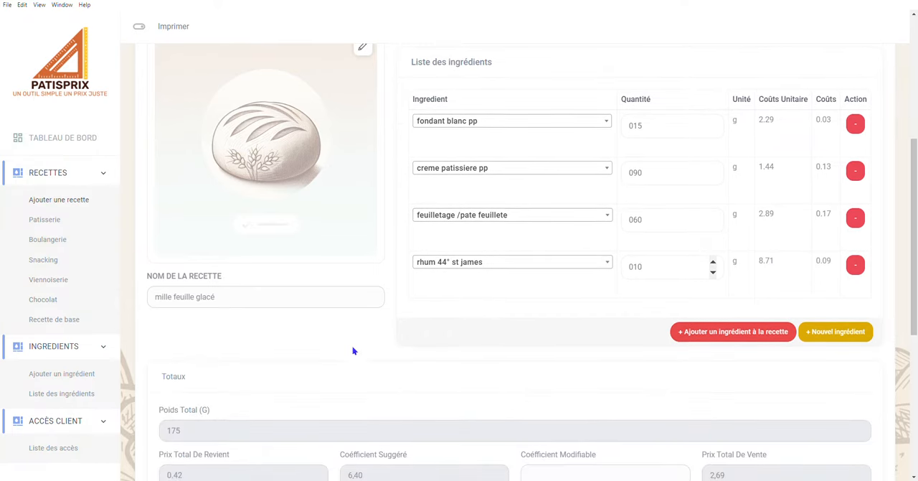
scroll(353, 350, down, 3)
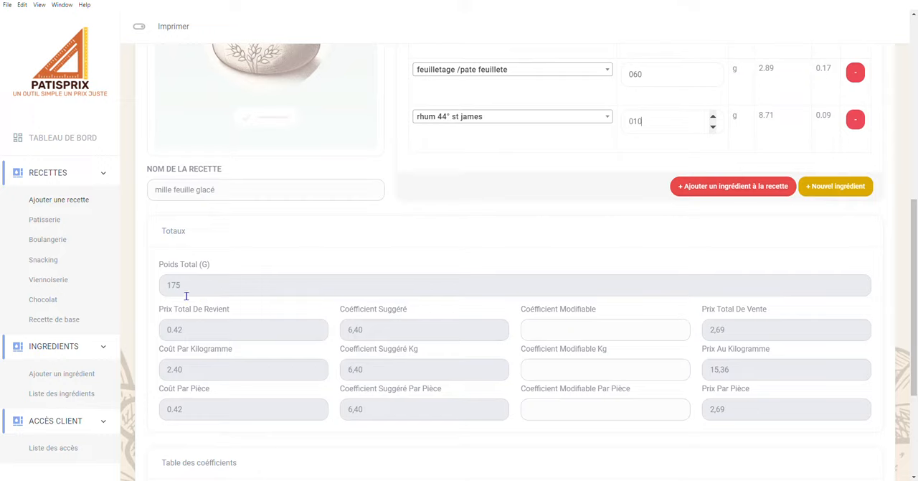
click(197, 334)
scroll(377, 415, down, 1)
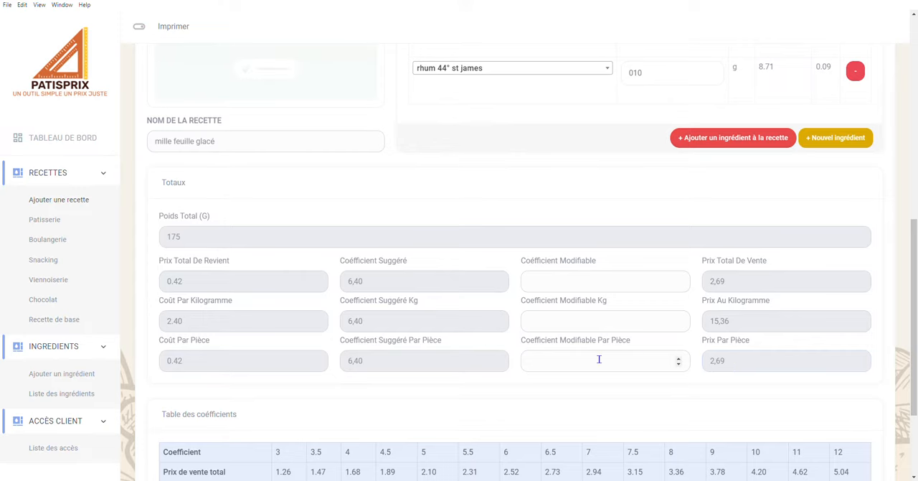
scroll(598, 359, down, 1)
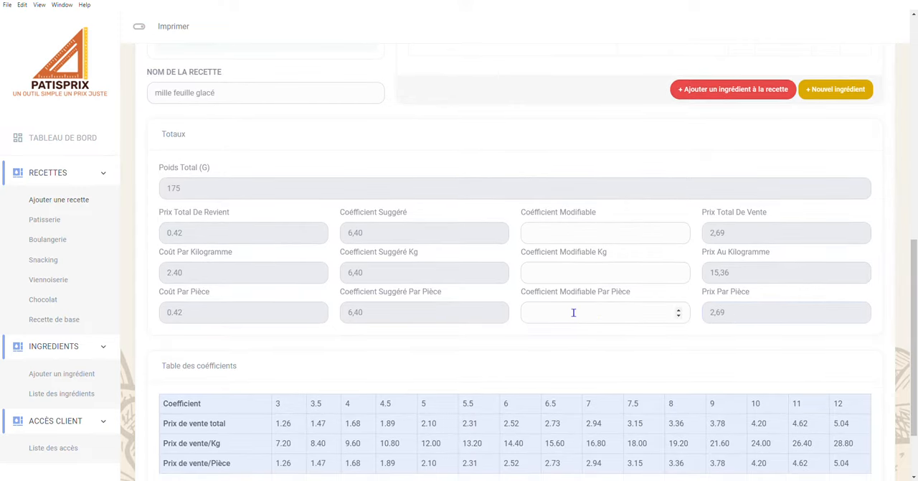
Try modified per-piece coefficients of 7, 5.5, 3.5 and 4.5 for the recipe, and clear the value to restore the suggested coefficient.
click(573, 314)
scroll(549, 381, down, 2)
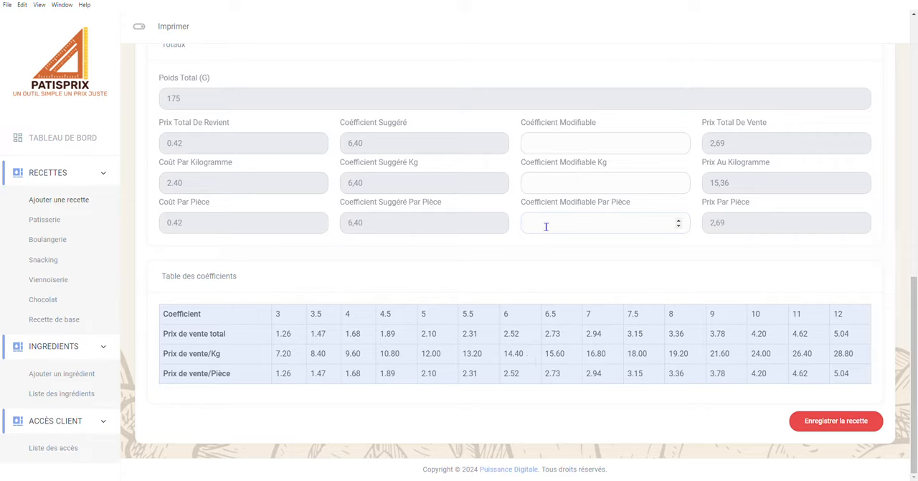
text(7)
key(BackSpace)
text(5.5)
key(BackSpace)
text(3.5)
key(BackSpace)
key(BackSpace)
key(BackSpace)
text(4.5)
key(BackSpace)
key(BackSpace)
Save the recipe and search the Patisserie recipes for "mille" to compare the mille-feuille costs and selling prices.
click(831, 422)
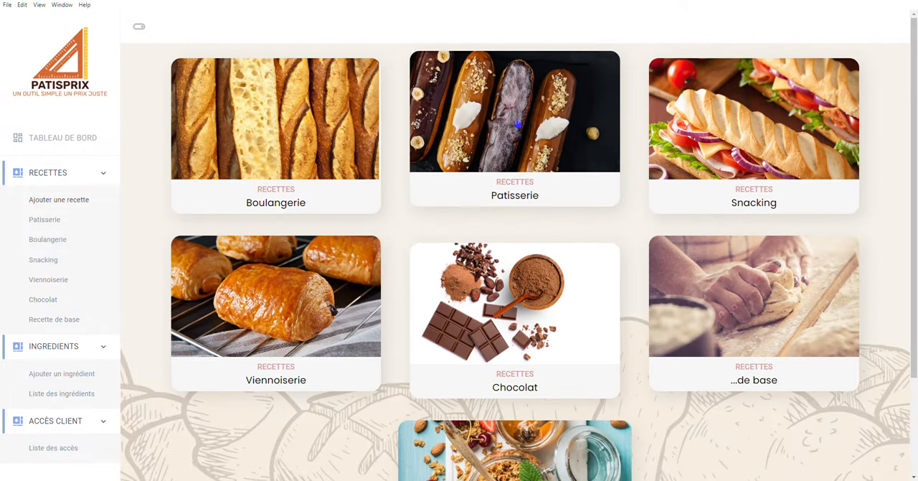
click(517, 124)
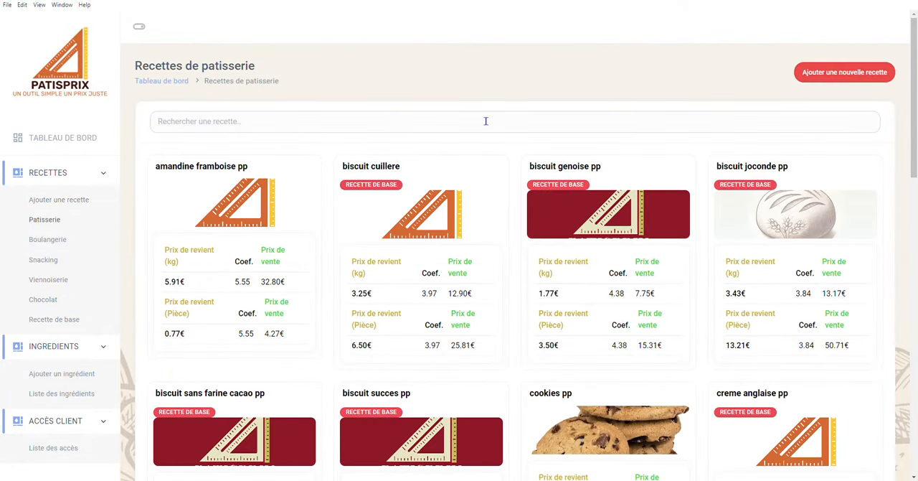
click(408, 130)
text(mille)
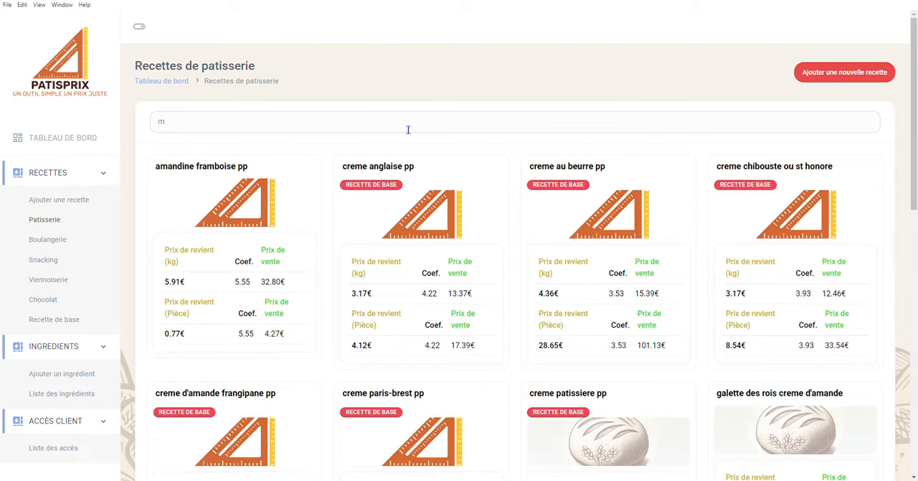
mouse_move(228, 187)
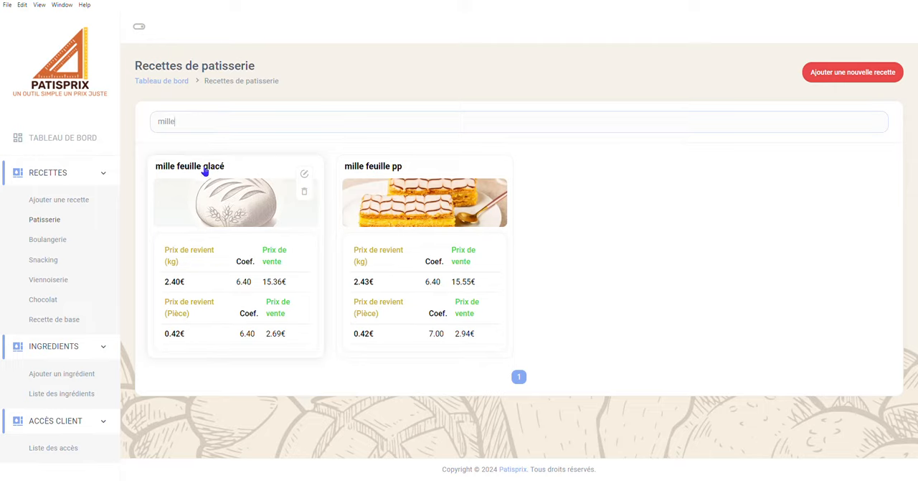
mouse_move(397, 178)
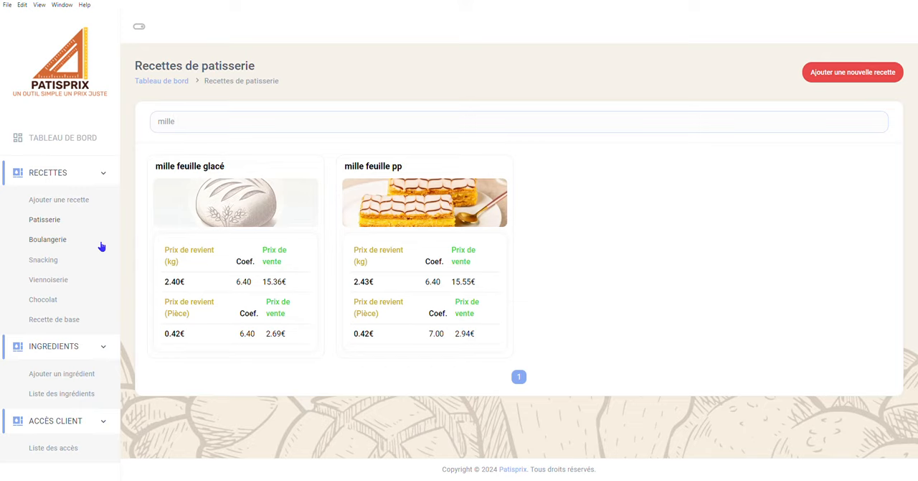
Find "sucre semoule pp" in the ingredient list, set its price per kg to 1400 € and save the ingredient.
click(75, 394)
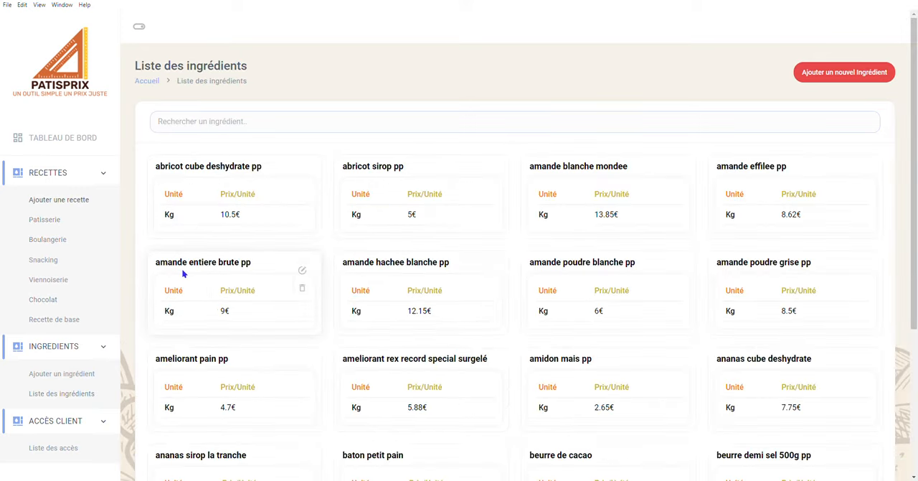
click(223, 127)
text(sucre)
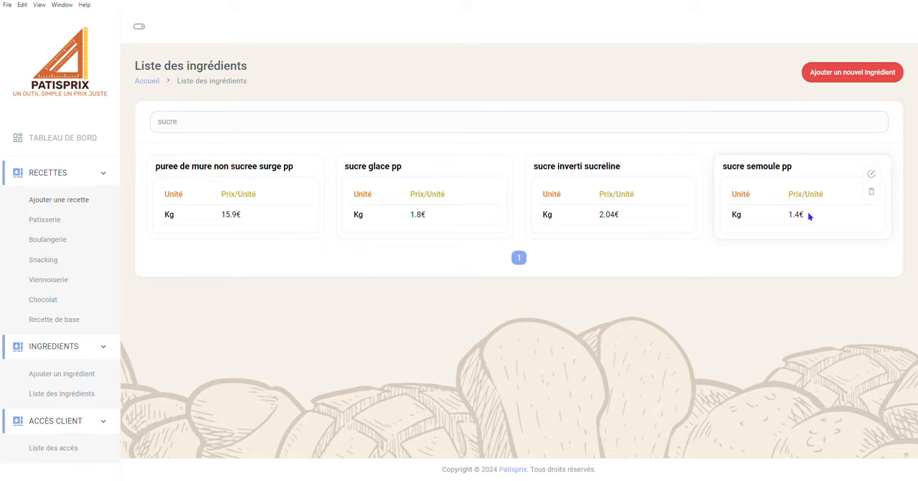
click(779, 174)
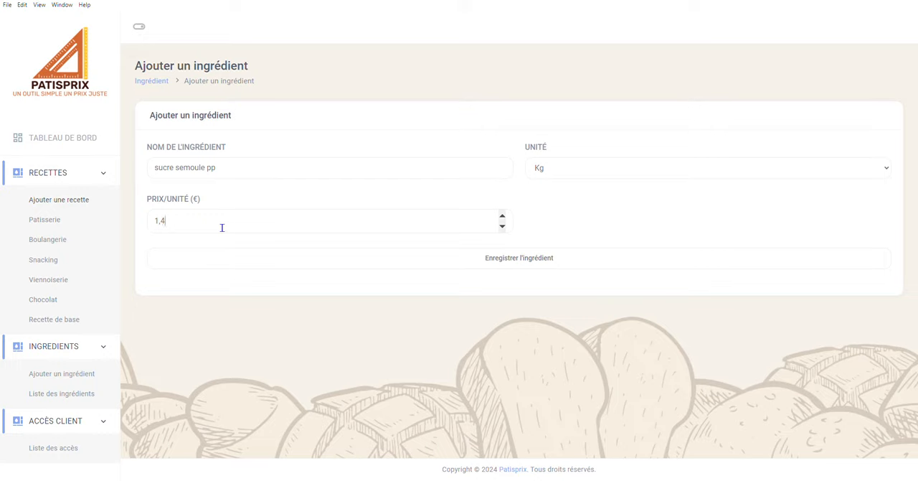
key(BackSpace)
text(400)
click(366, 261)
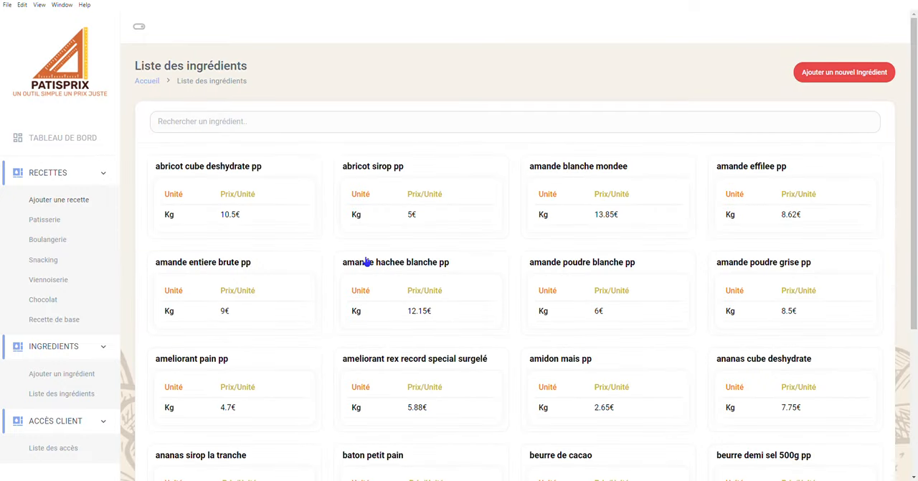
Examine how the new sugar price affects the cost prices, coefficients and selling prices across the Patisserie recipes.
click(53, 223)
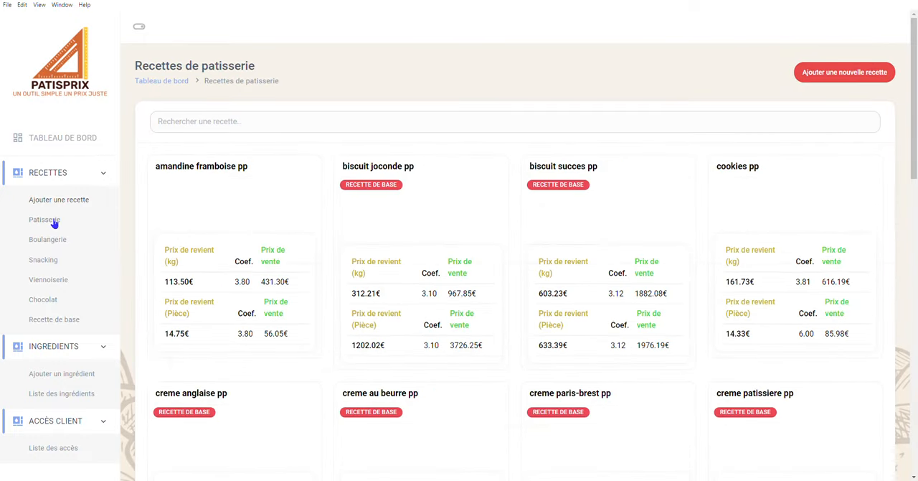
scroll(174, 209, down, 1)
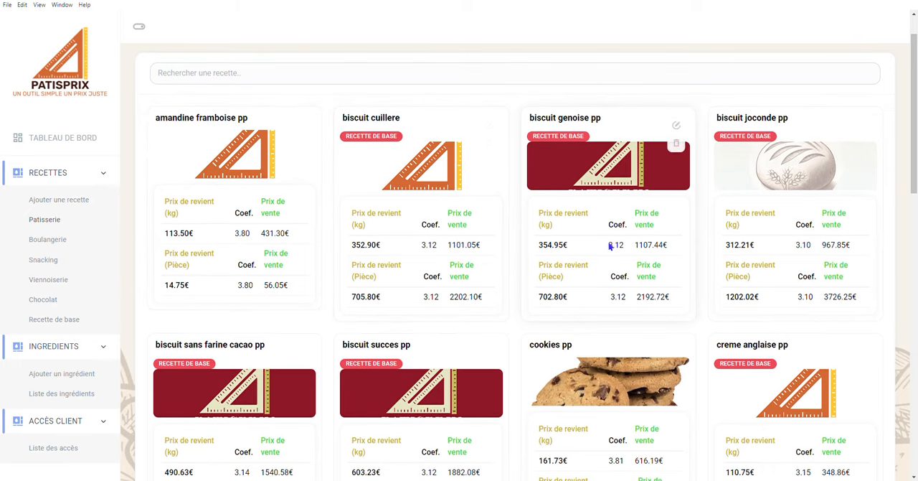
scroll(659, 318, down, 4)
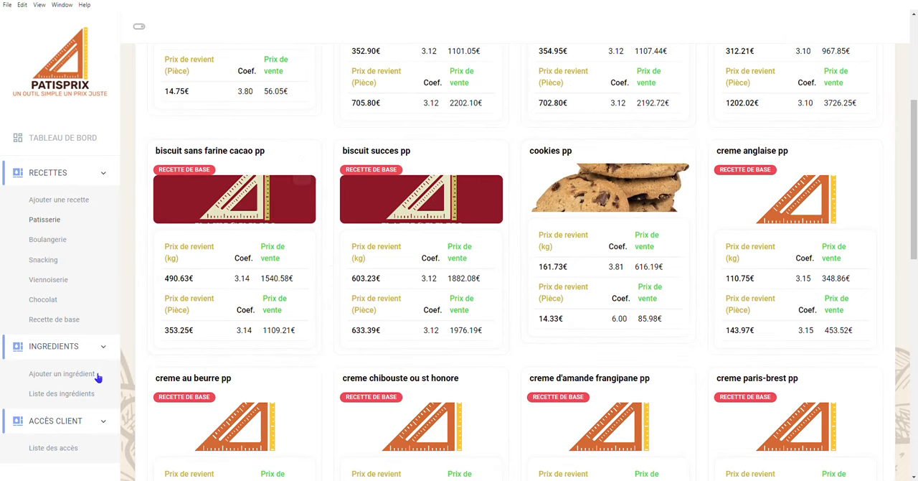
scroll(281, 323, down, 2)
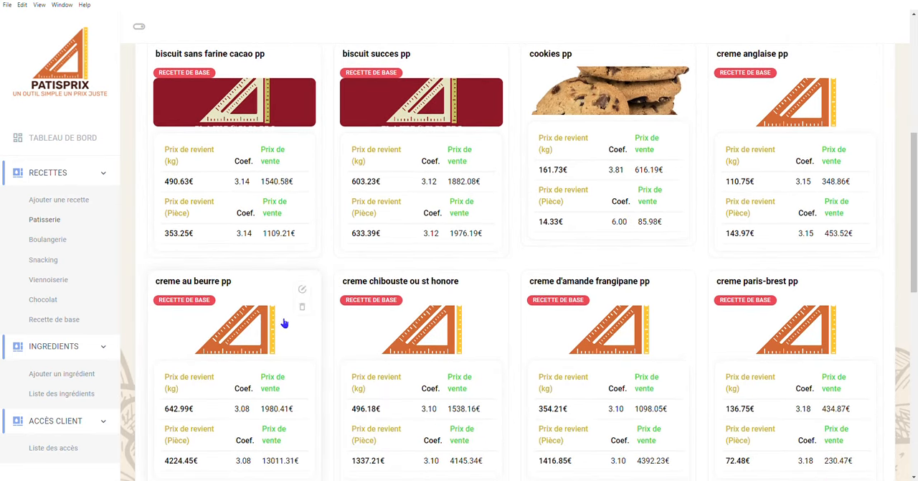
scroll(284, 324, up, 6)
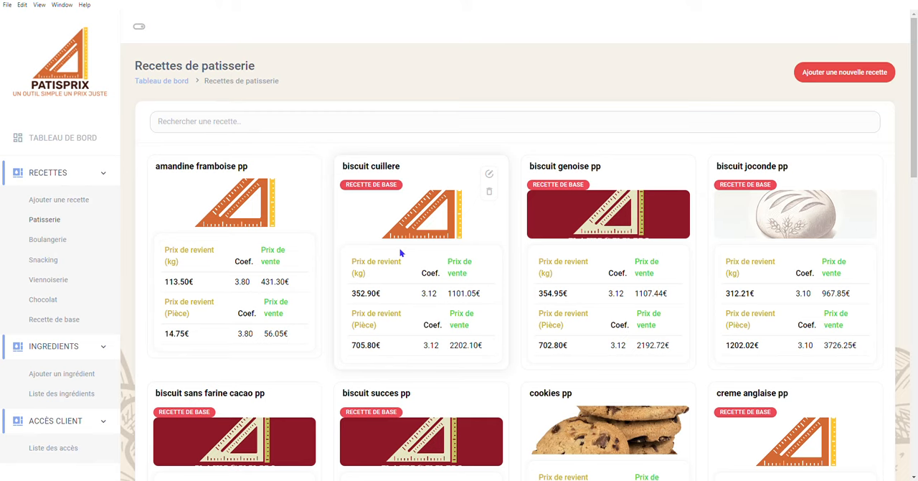
scroll(460, 263, down, 3)
mouse_move(460, 263)
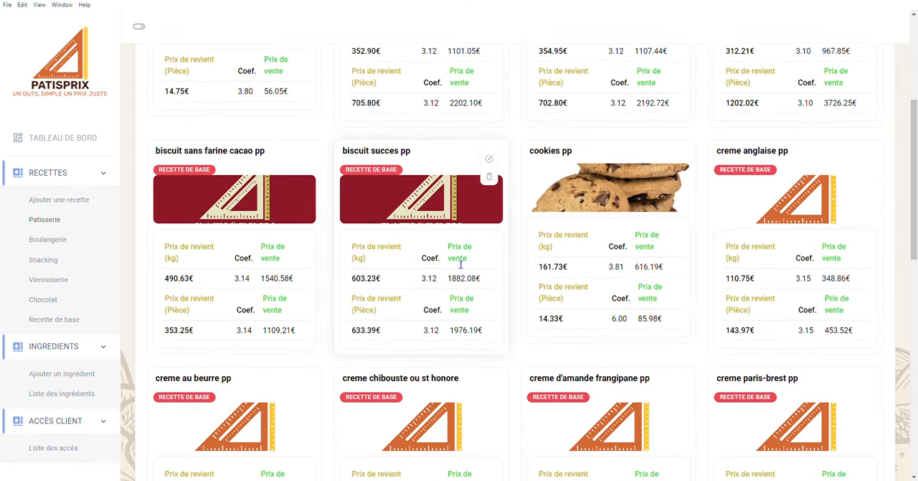
scroll(461, 264, down, 3)
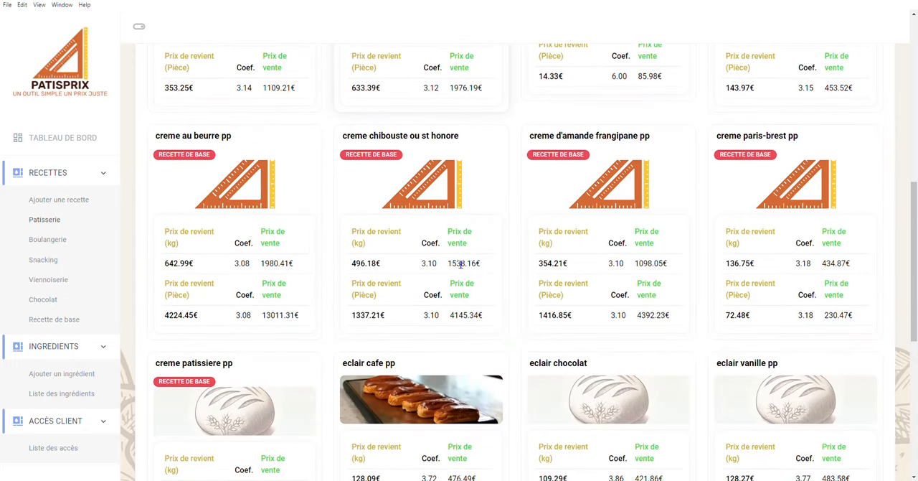
scroll(453, 260, down, 1)
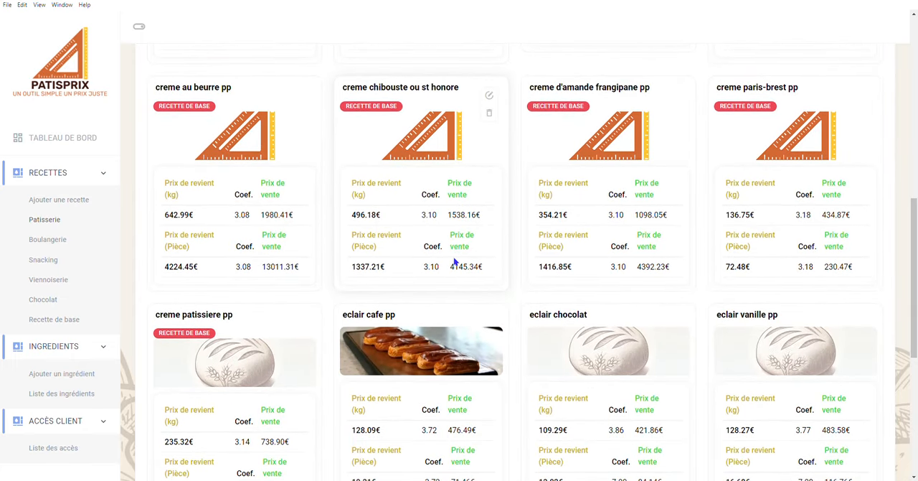
scroll(454, 263, down, 3)
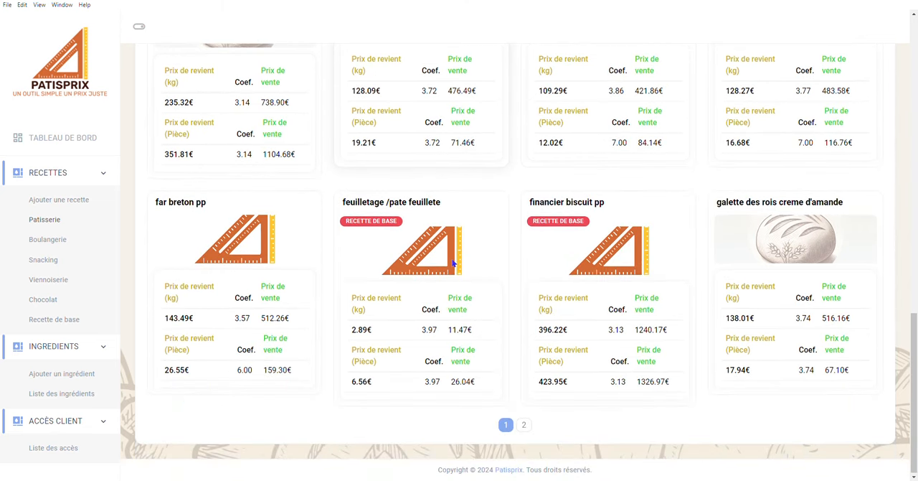
scroll(454, 263, up, 2)
scroll(454, 263, up, 3)
scroll(457, 264, up, 2)
scroll(458, 264, up, 4)
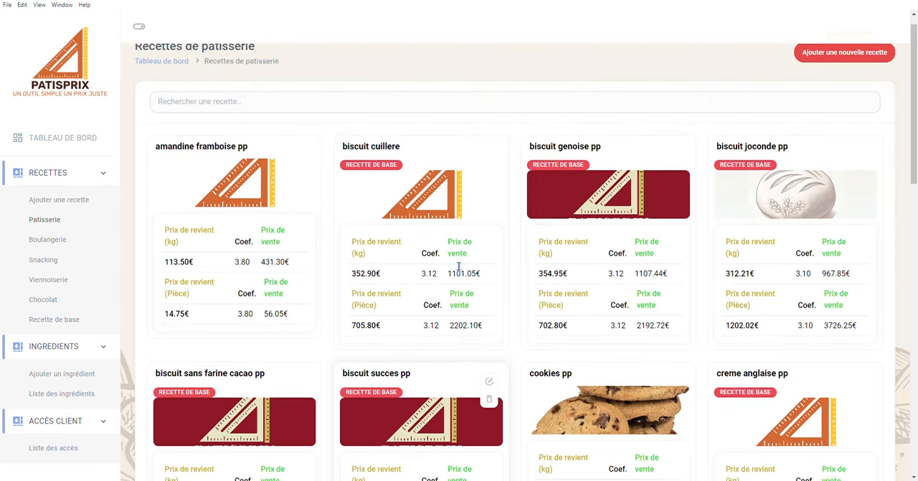